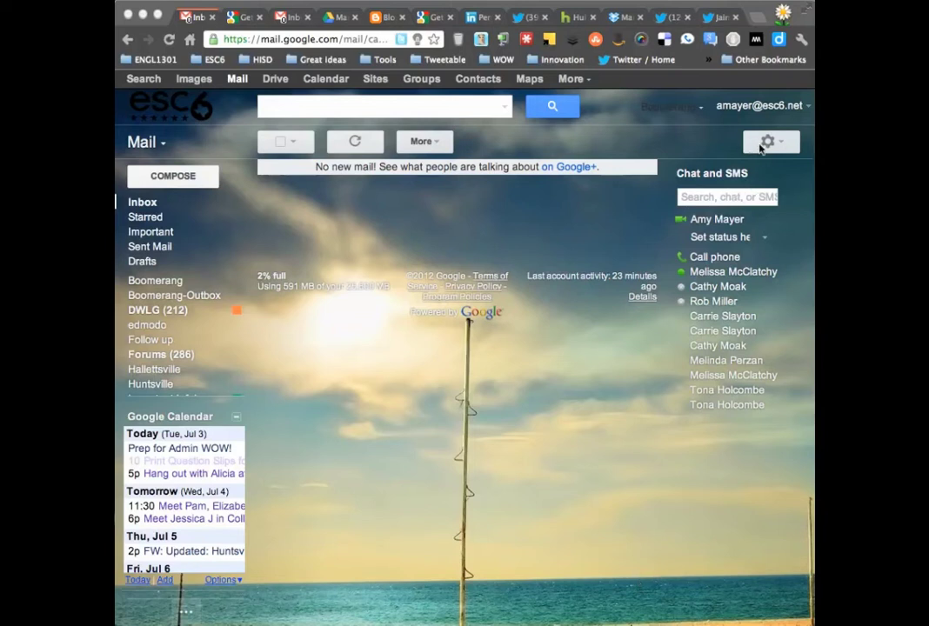
Open the esc6.net Google Apps admin dashboard with Gmail's Manage this domain option.
click(767, 143)
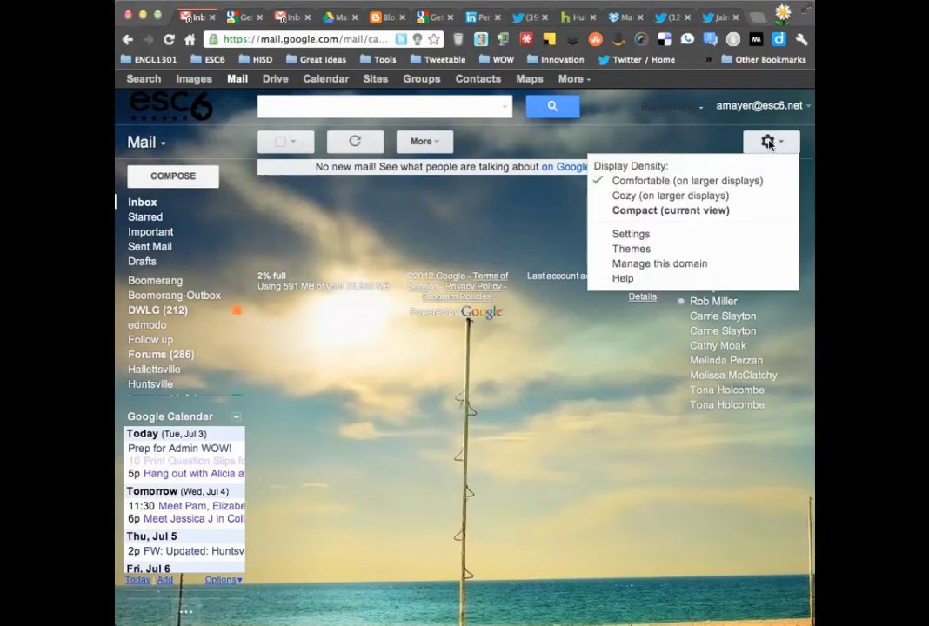
click(690, 264)
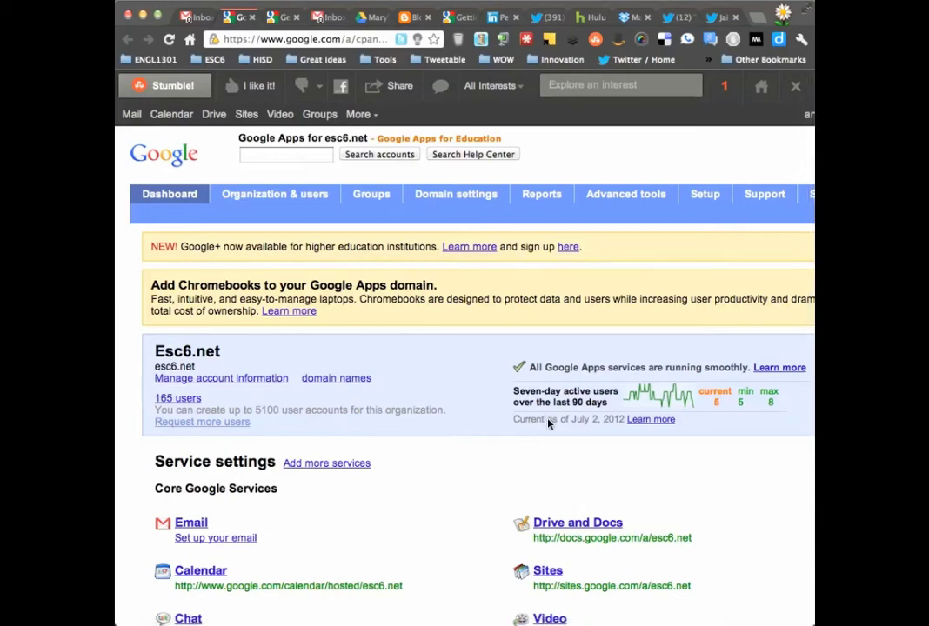
Dismiss the StumbleUpon toolbar and review the Video Uploaders list and quota statistics.
scroll(549, 421, down, 5)
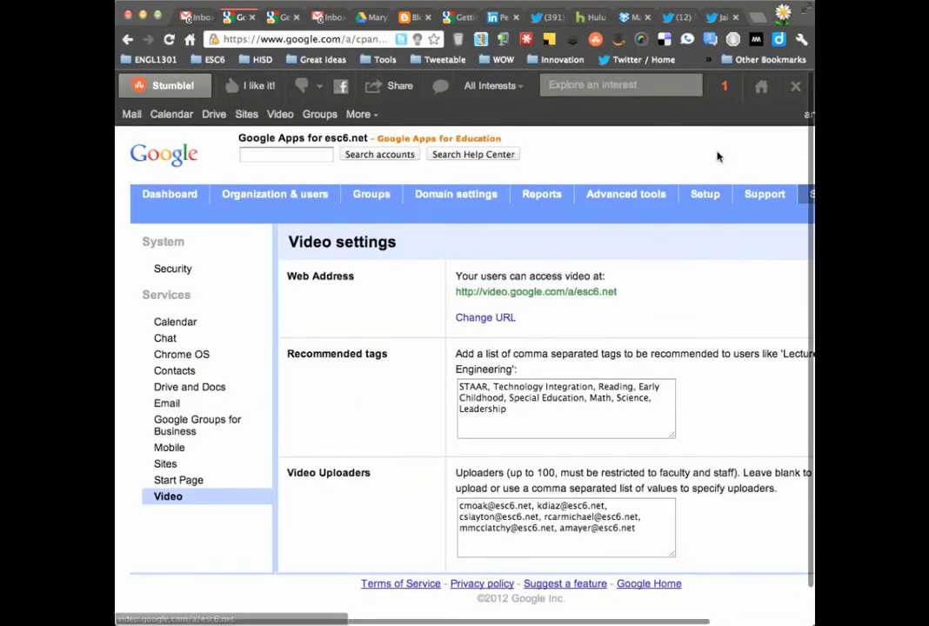
click(795, 85)
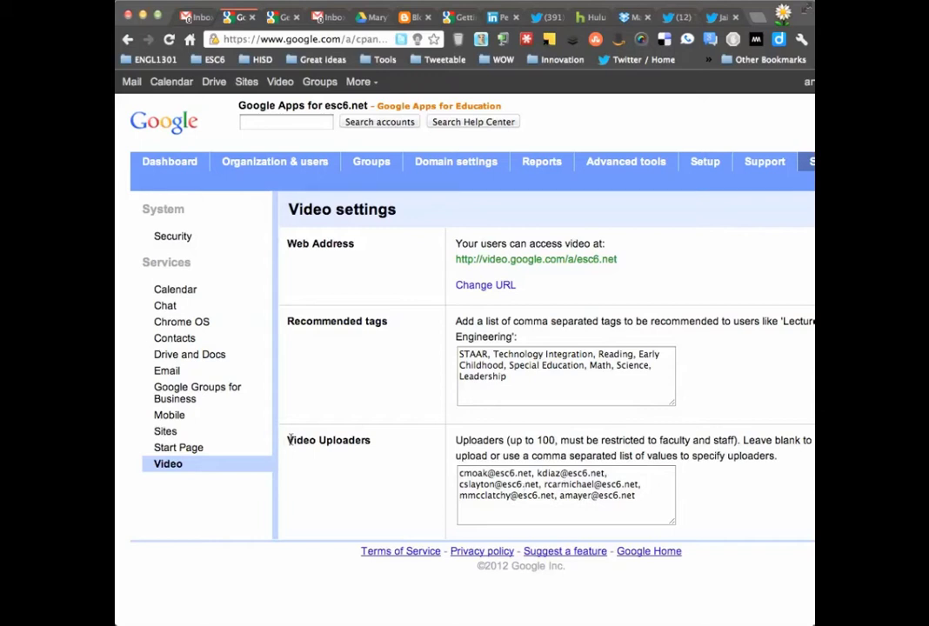
drag(289, 441, 370, 440)
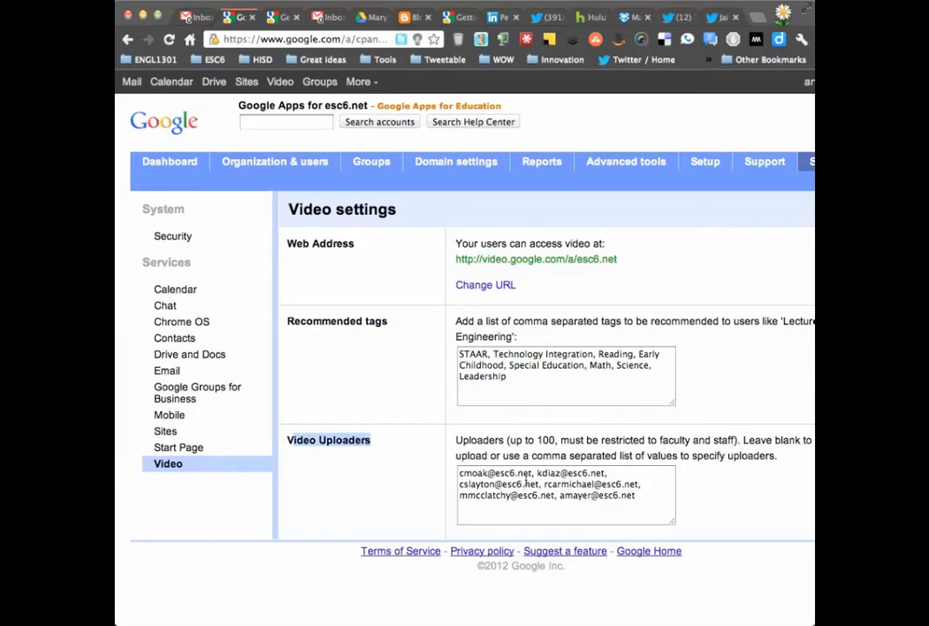
drag(460, 473, 644, 494)
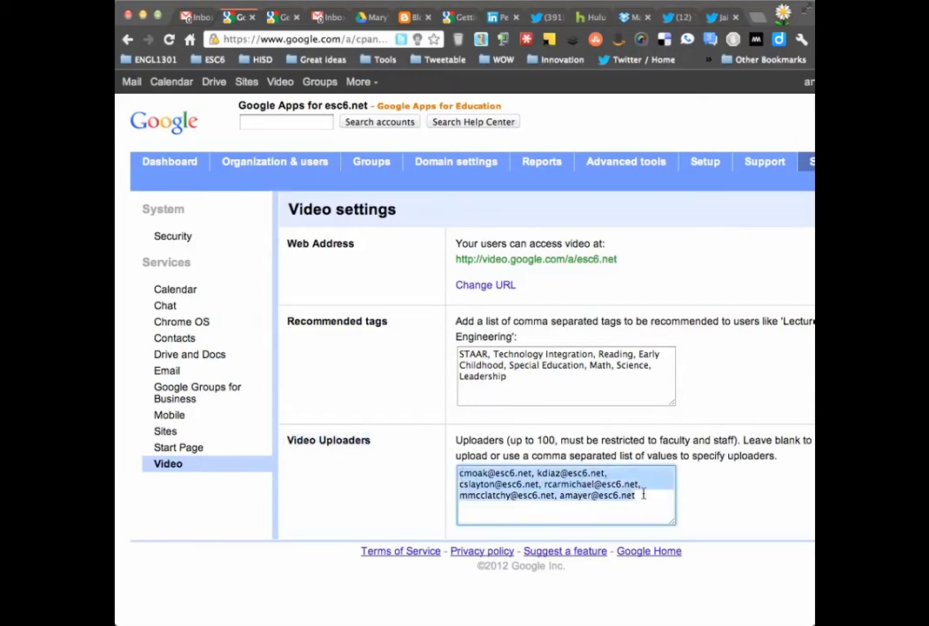
click(649, 504)
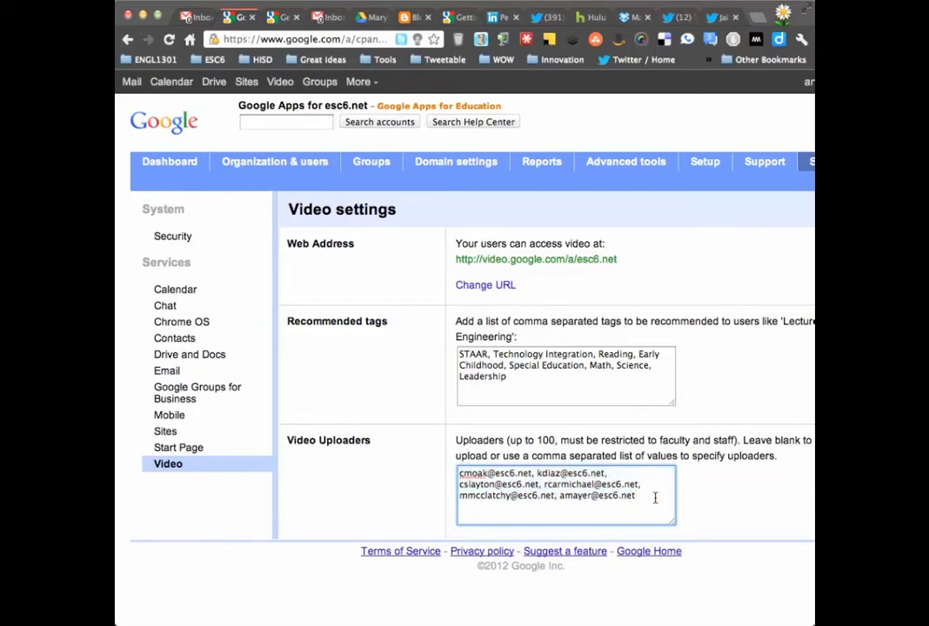
scroll(697, 499, down, 2)
scroll(697, 498, down, 3)
scroll(697, 499, down, 1)
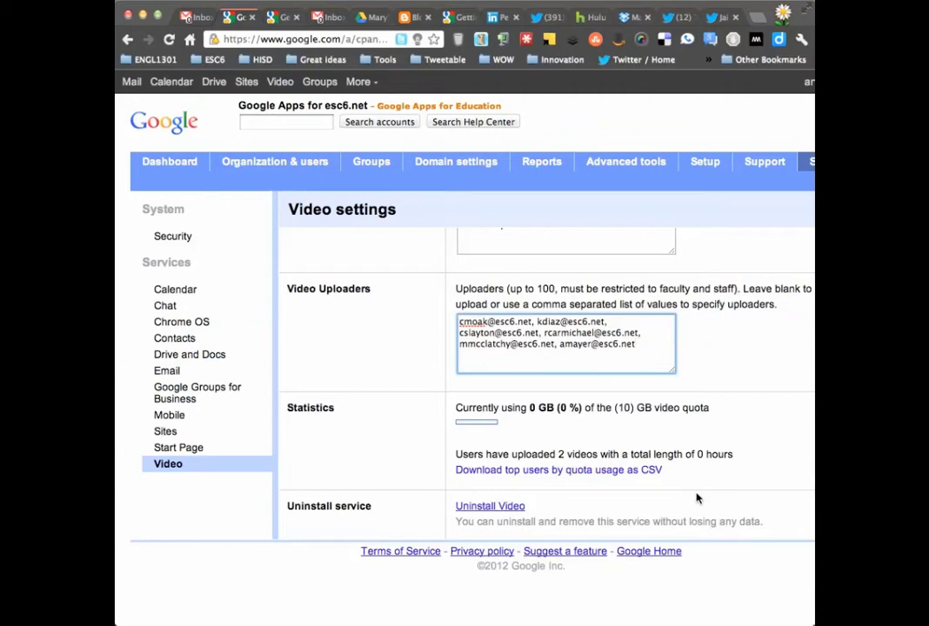
scroll(697, 499, up, 2)
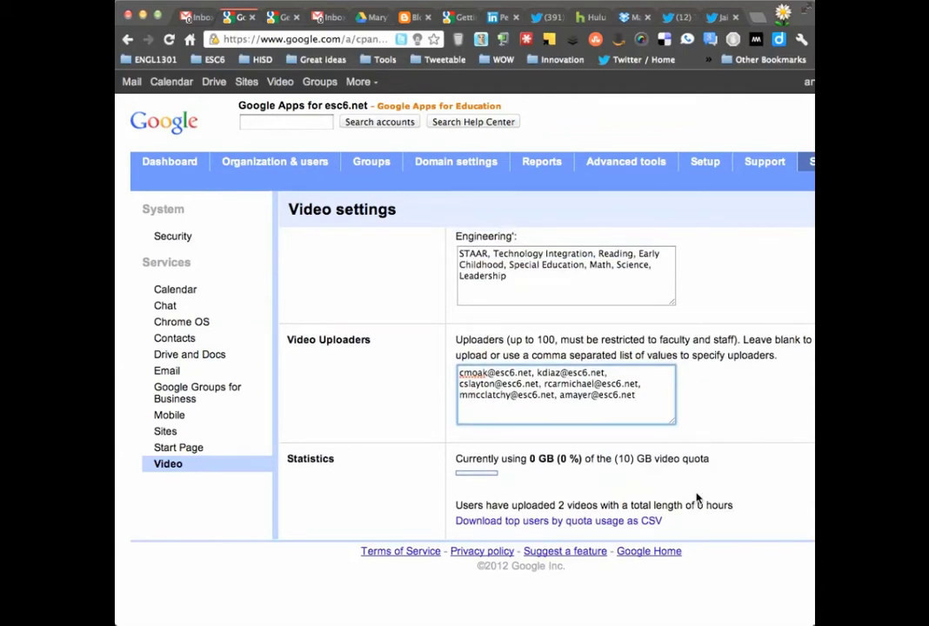
scroll(697, 499, up, 1)
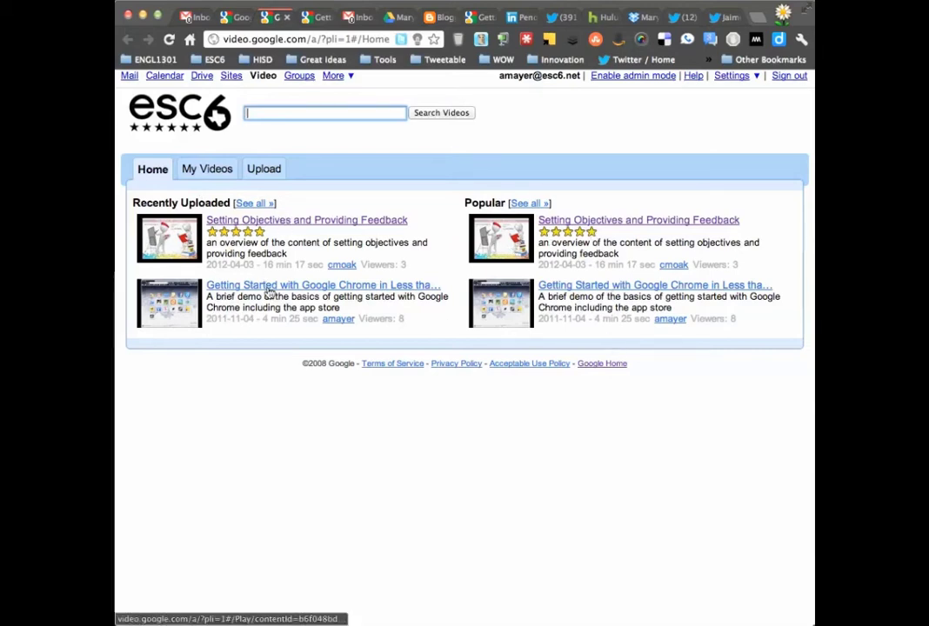
Open 'Getting Started with Google Chrome in Less than Three Minutes' from My Videos.
click(212, 173)
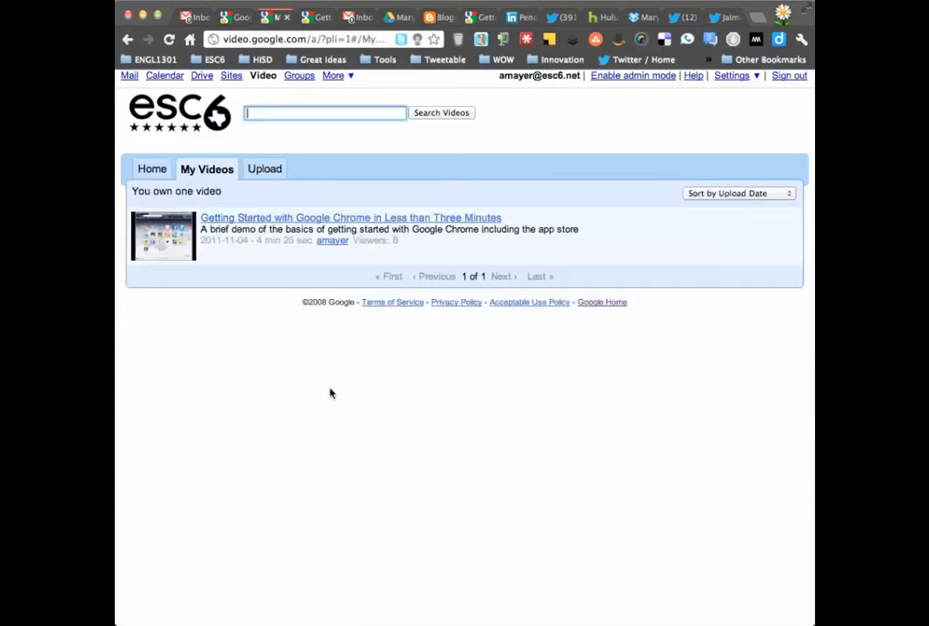
click(339, 222)
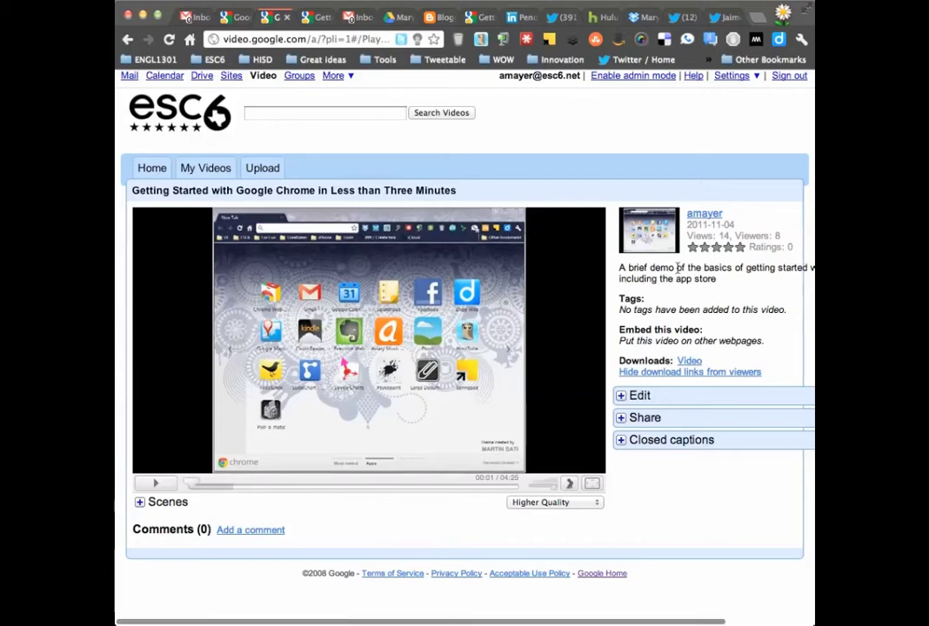
Expand the video's title and description editing and widen the browser window.
click(622, 396)
scroll(731, 475, down, 2)
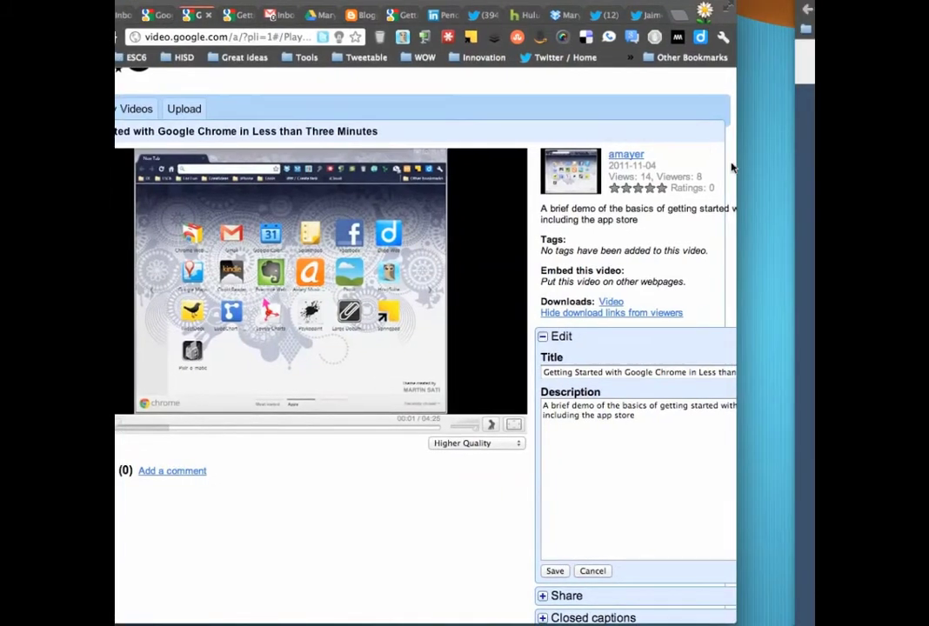
drag(734, 164, 814, 163)
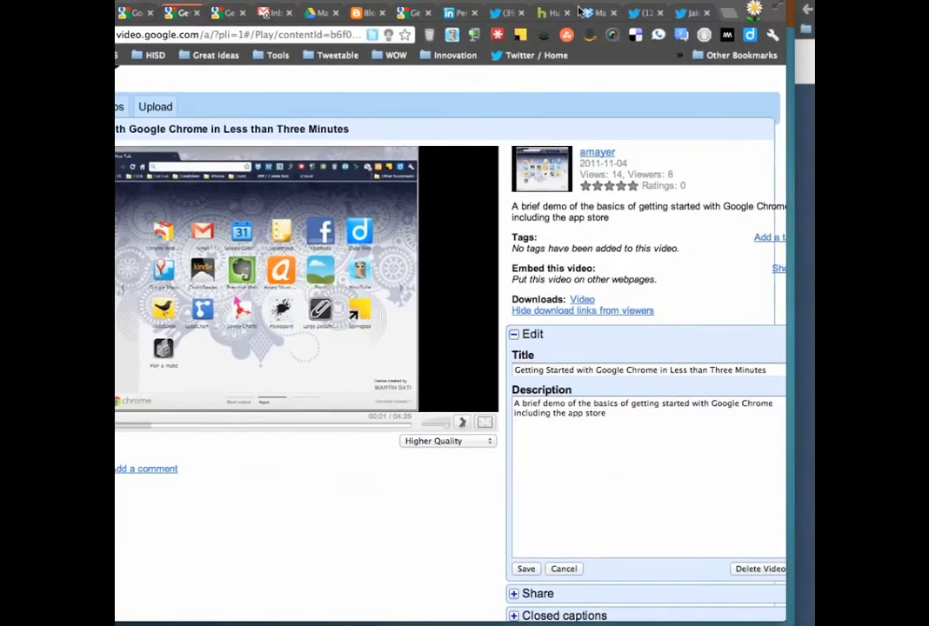
Expand the video's sharing options and start an entry in the Invite box.
scroll(595, 310, down, 1)
click(515, 546)
scroll(584, 518, down, 4)
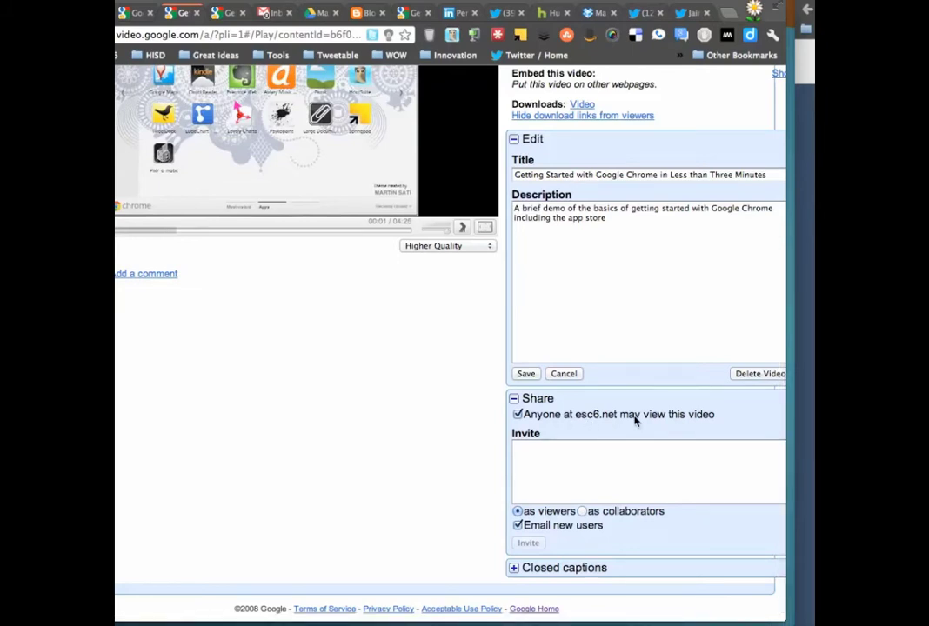
click(577, 461)
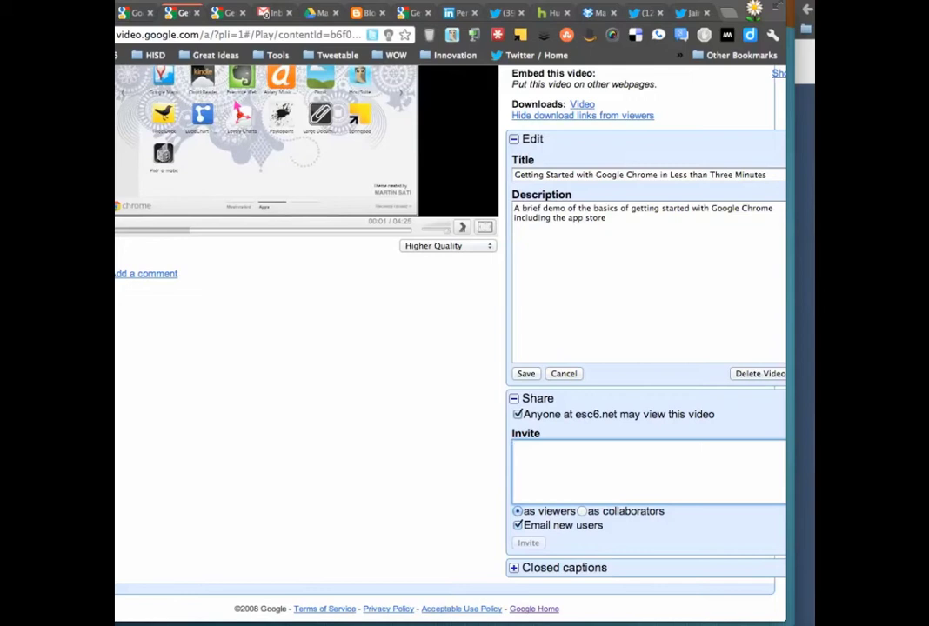
Replace the rejected outside-domain invitee with a colleague's esc6.net address from the suggestions.
key(super+v)
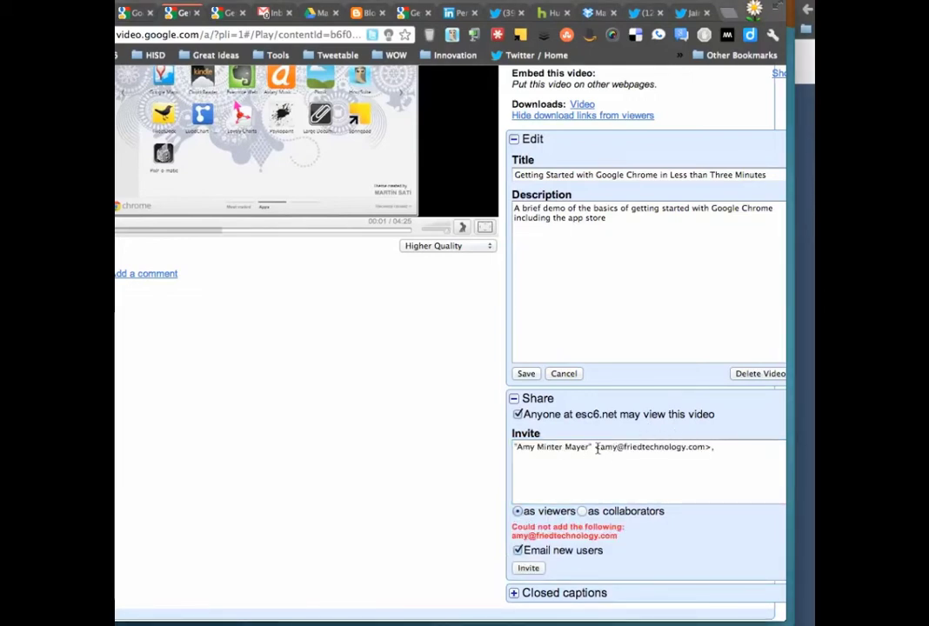
drag(599, 446, 707, 445)
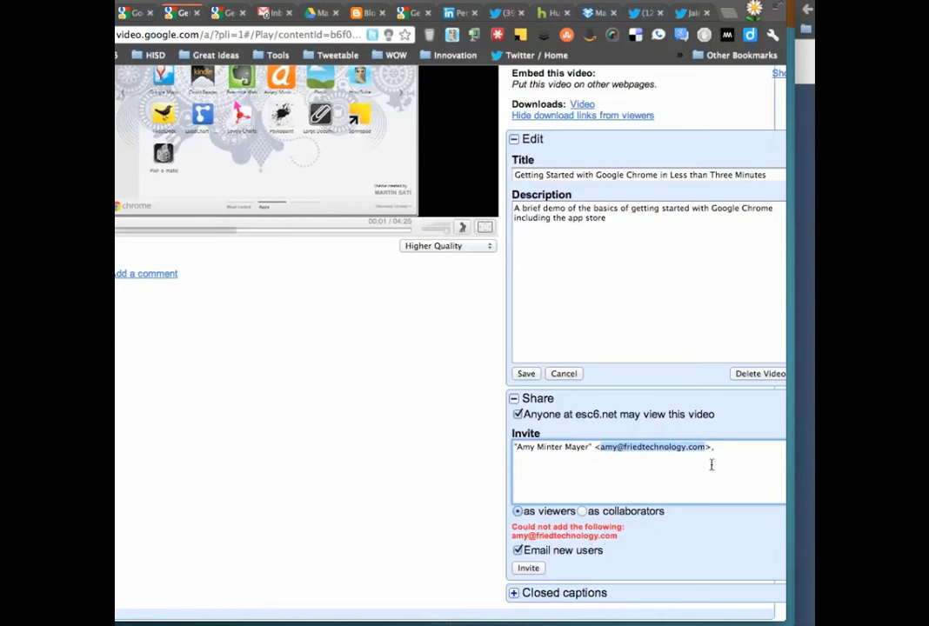
key(super+a)
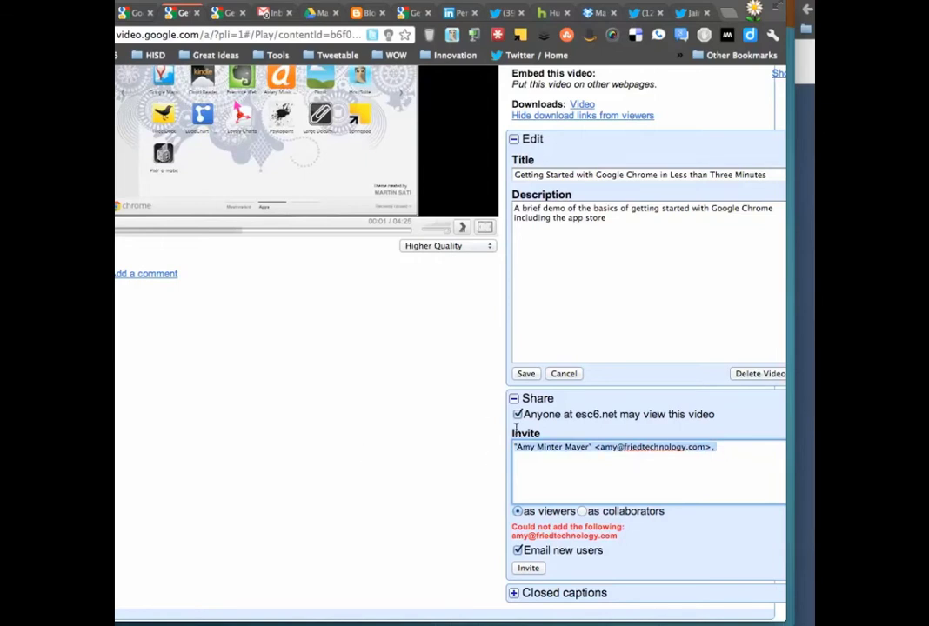
key(BackSpace)
text(melis)
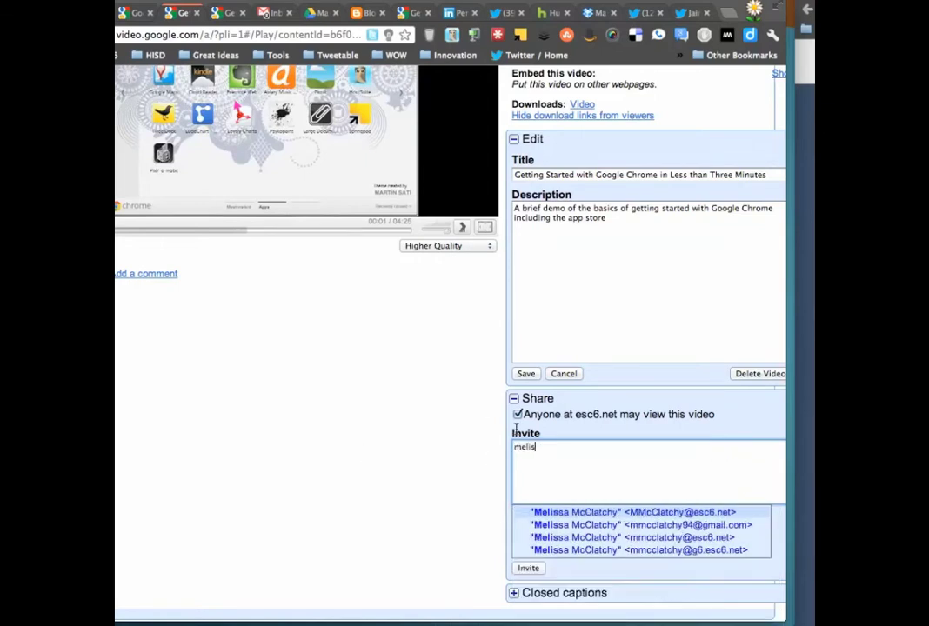
click(539, 512)
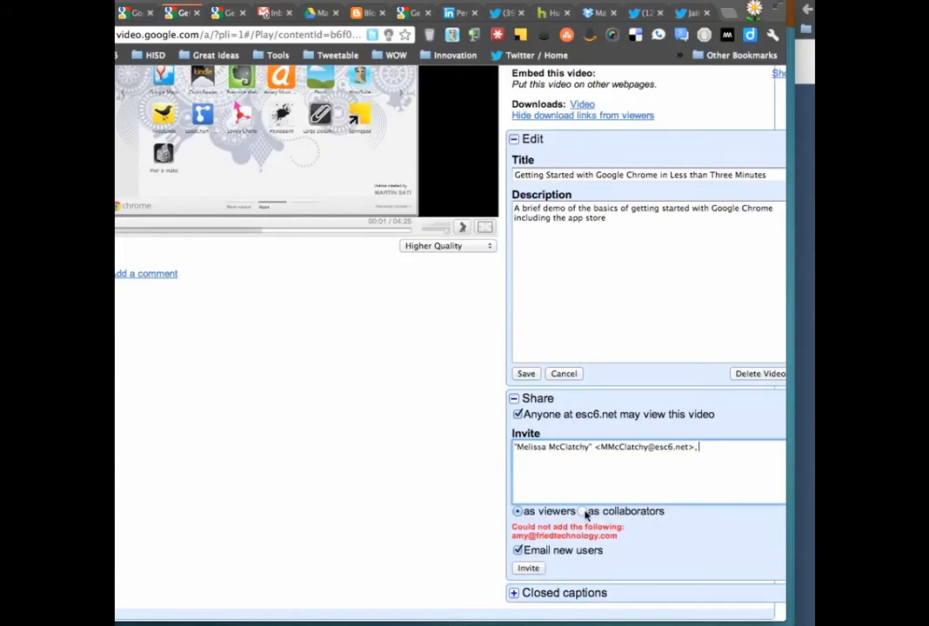
Expand the video's Closed captions options and scroll through the page.
click(514, 594)
scroll(588, 548, down, 5)
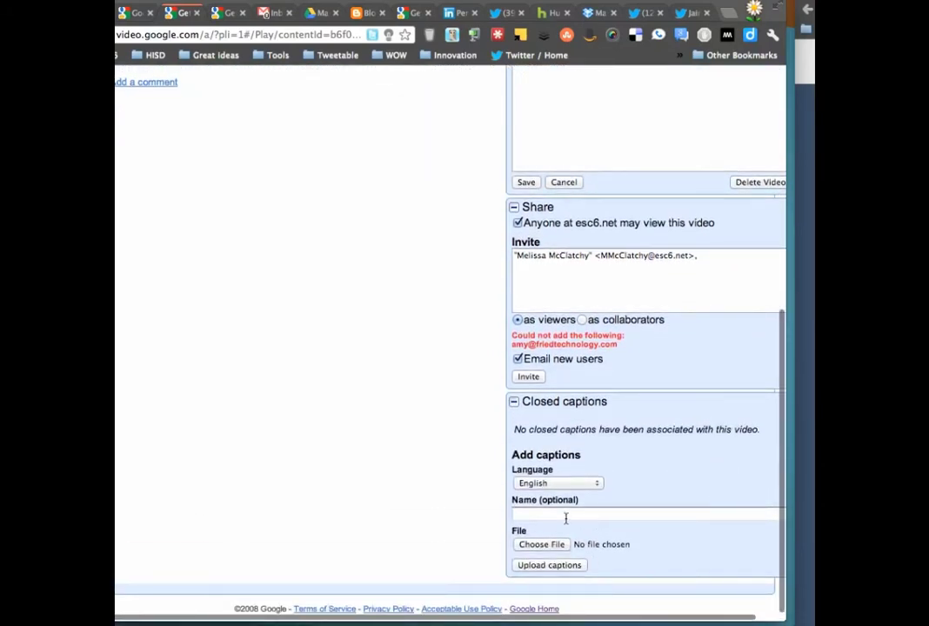
scroll(643, 525, up, 6)
scroll(643, 525, up, 4)
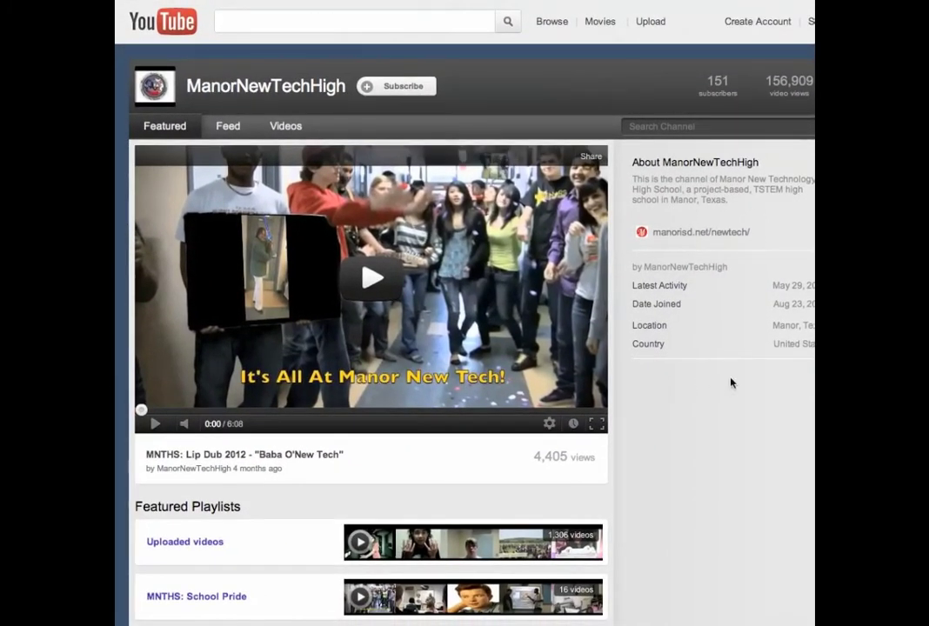
Open the ManorNewTechHigh Uploaded videos playlist and scroll through its videos.
scroll(707, 391, down, 3)
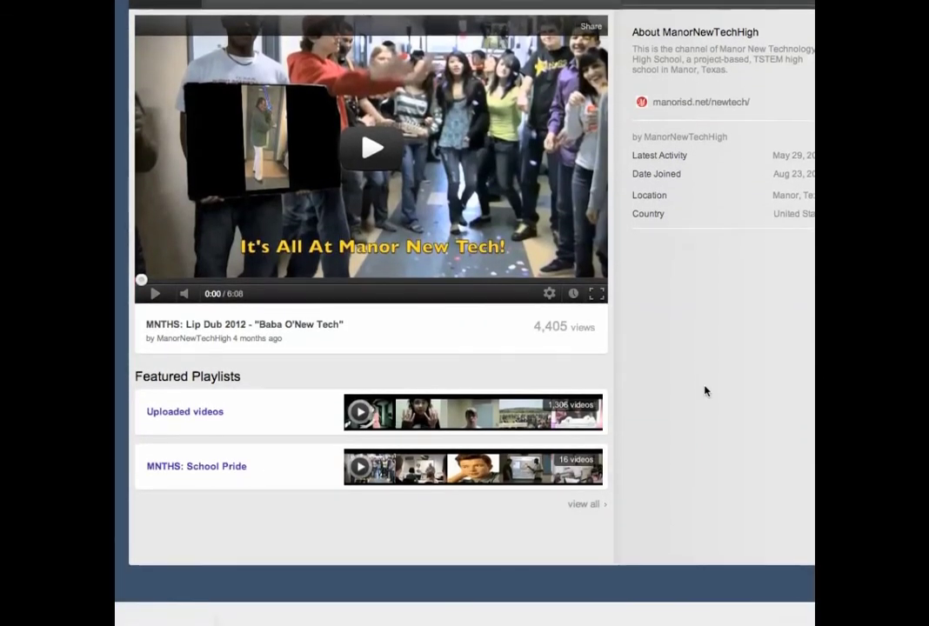
scroll(705, 391, up, 3)
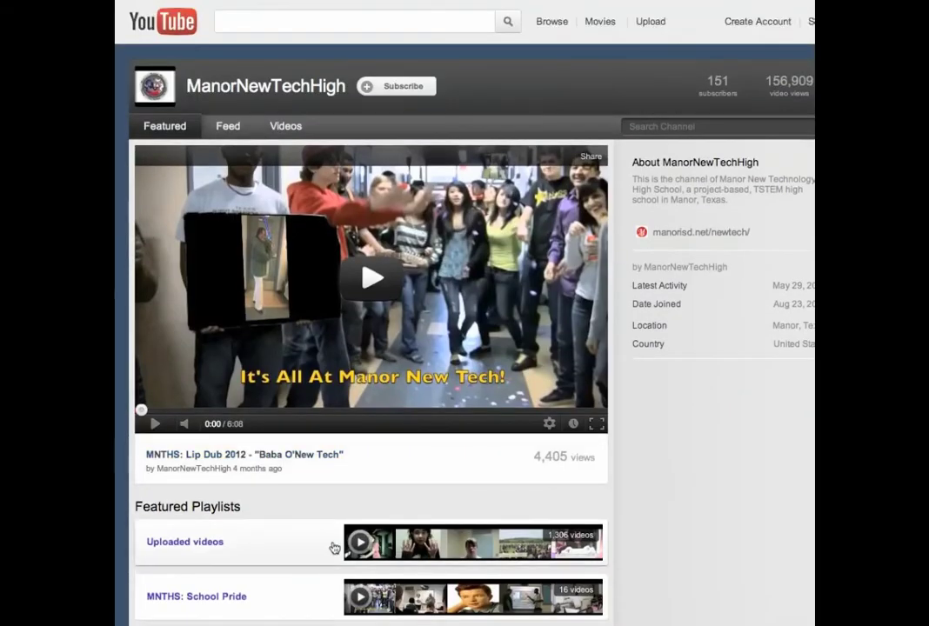
click(188, 542)
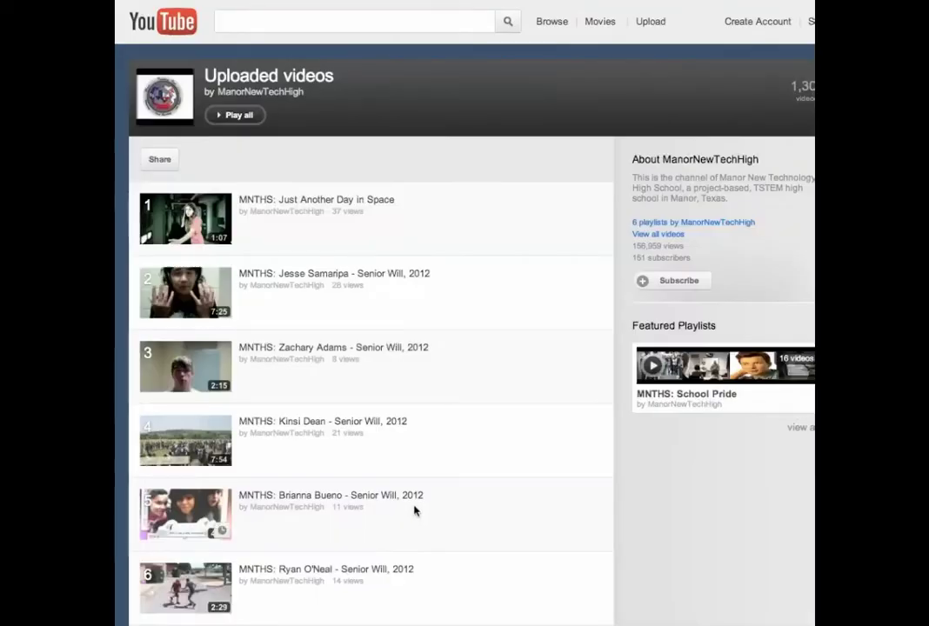
scroll(415, 506, down, 3)
scroll(417, 503, down, 7)
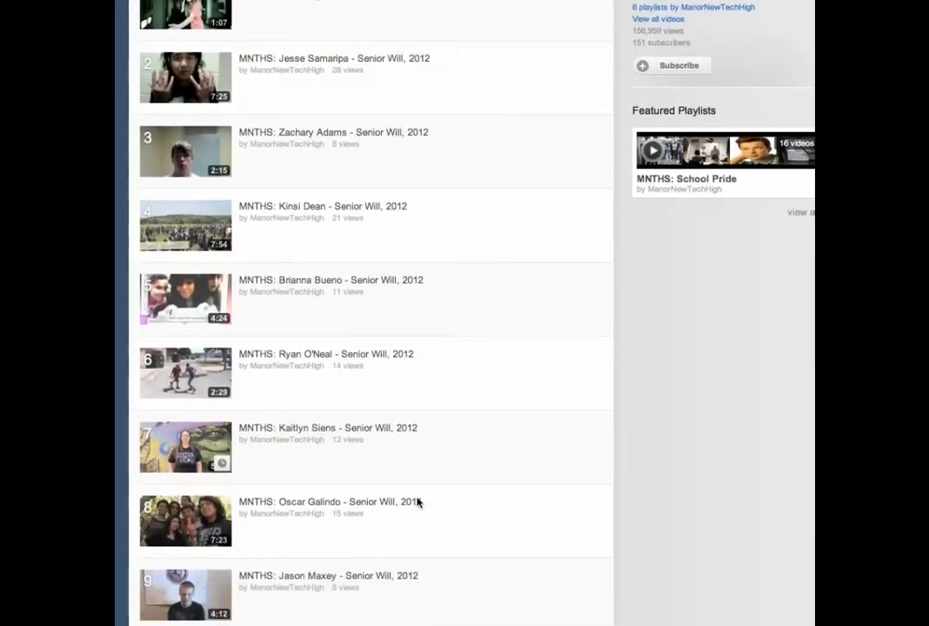
scroll(418, 503, down, 9)
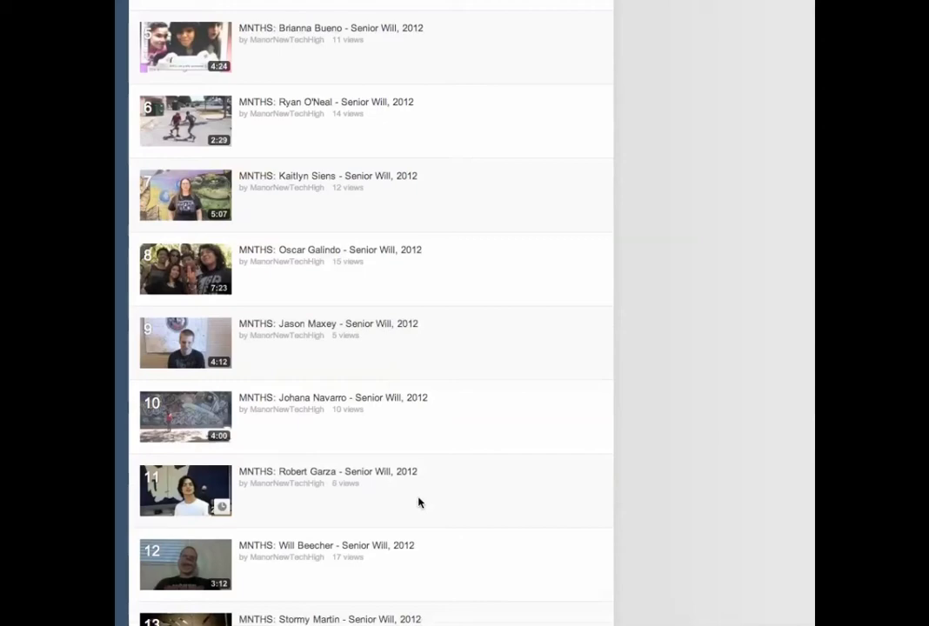
scroll(419, 503, down, 9)
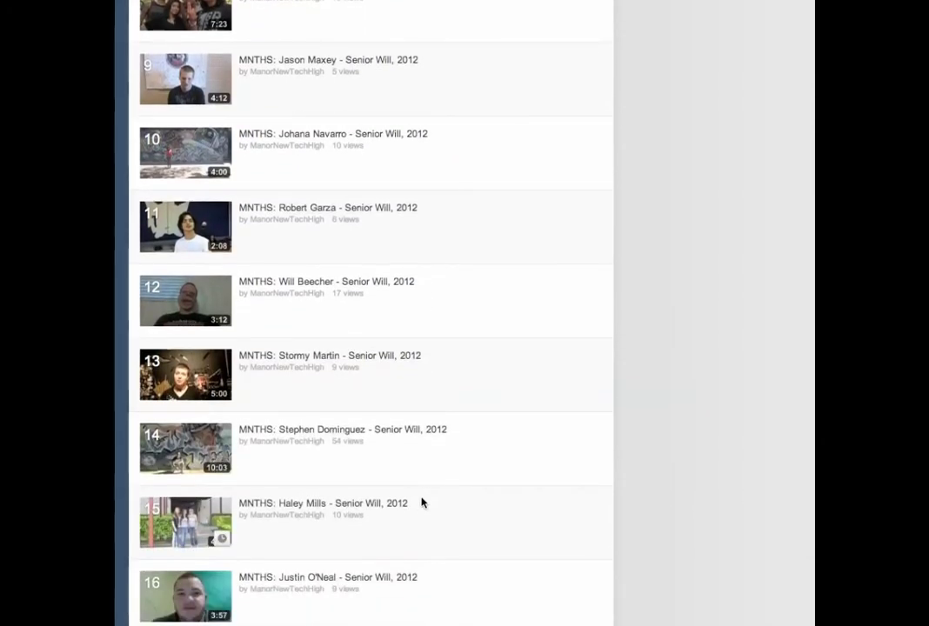
scroll(421, 503, down, 3)
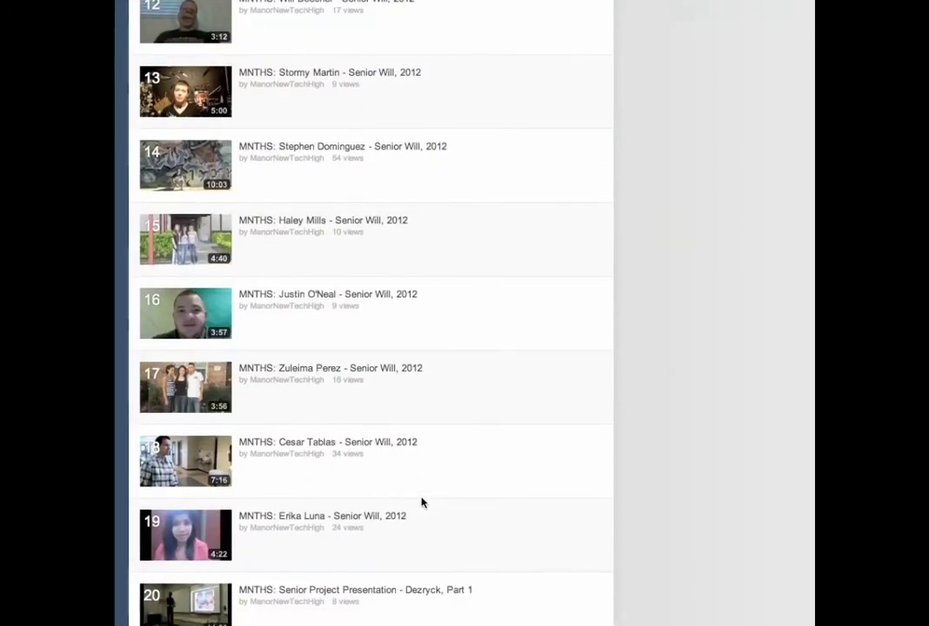
scroll(422, 502, up, 20)
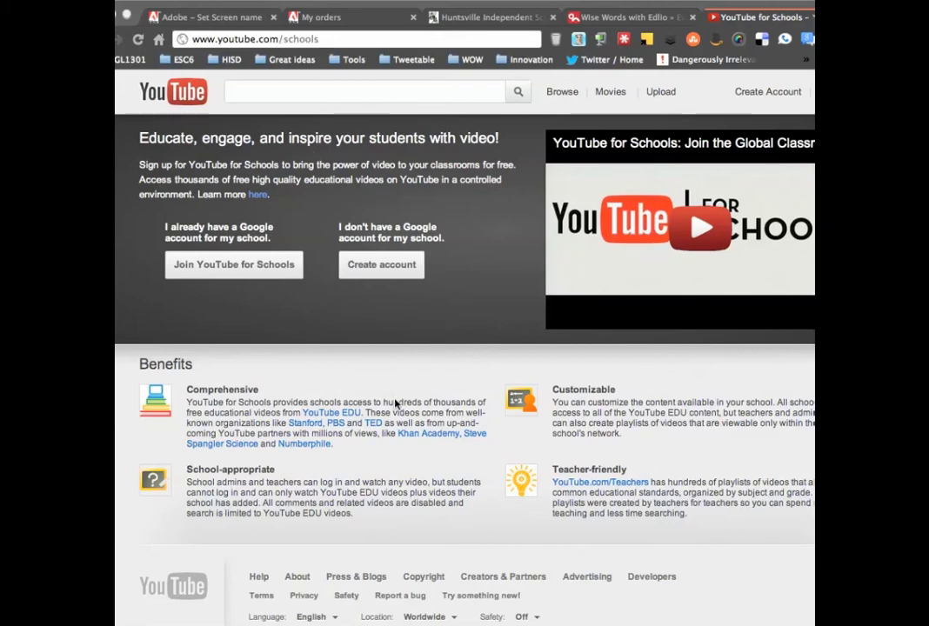
Scroll through the YouTube for Schools page and its four listed benefits.
scroll(396, 403, down, 1)
scroll(395, 403, up, 1)
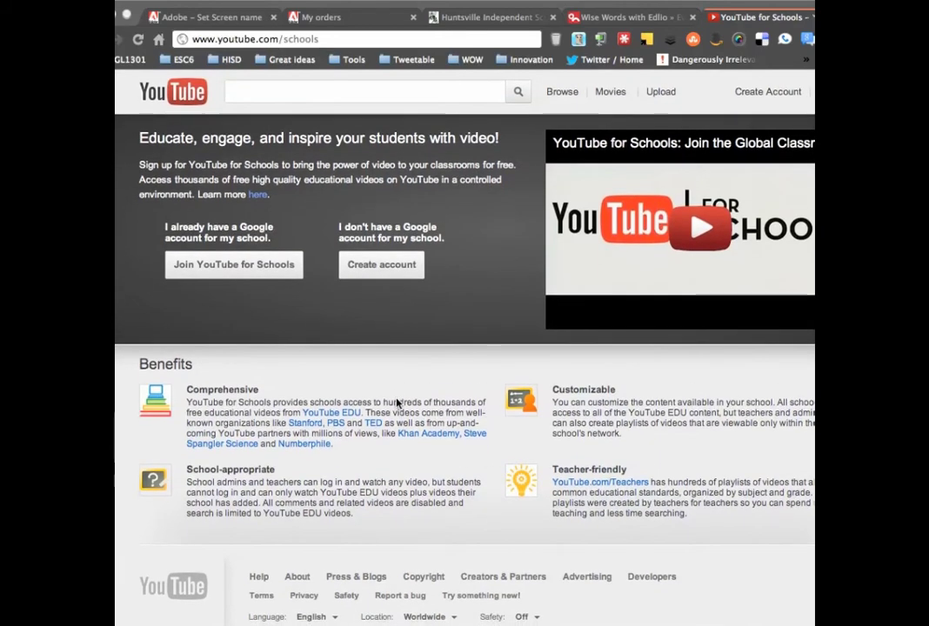